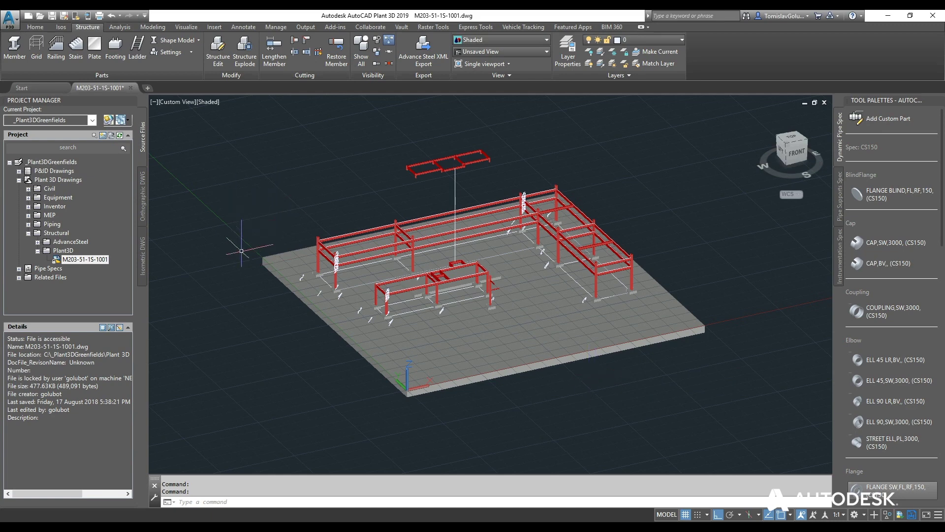
# Expand and collapse the AdvanceSteel project folder, then zoom in and out on the steel frame
pyautogui.click(38, 242)
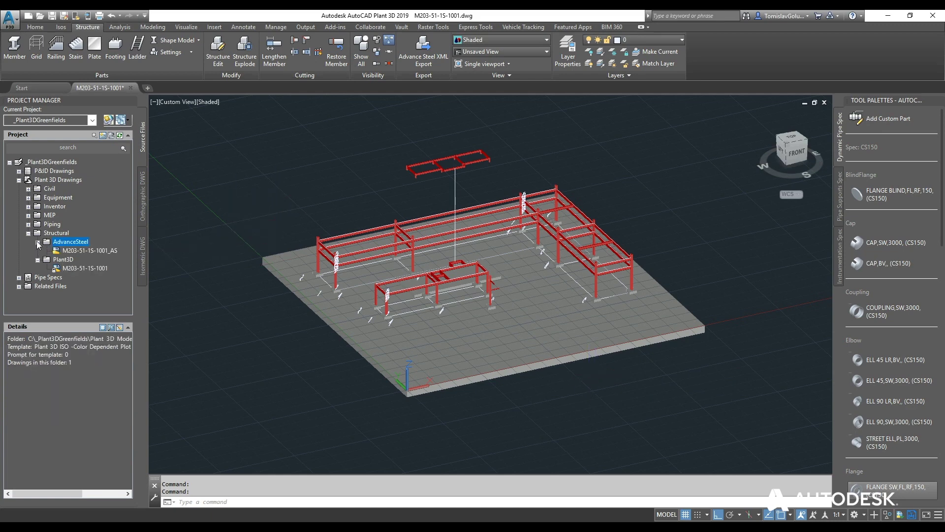
pyautogui.click(38, 243)
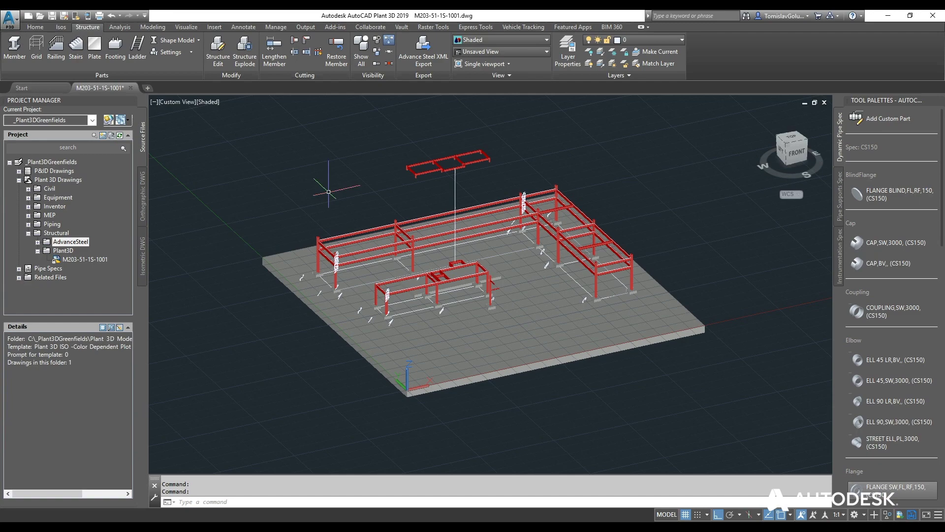
pyautogui.scroll(1, 374, 192)
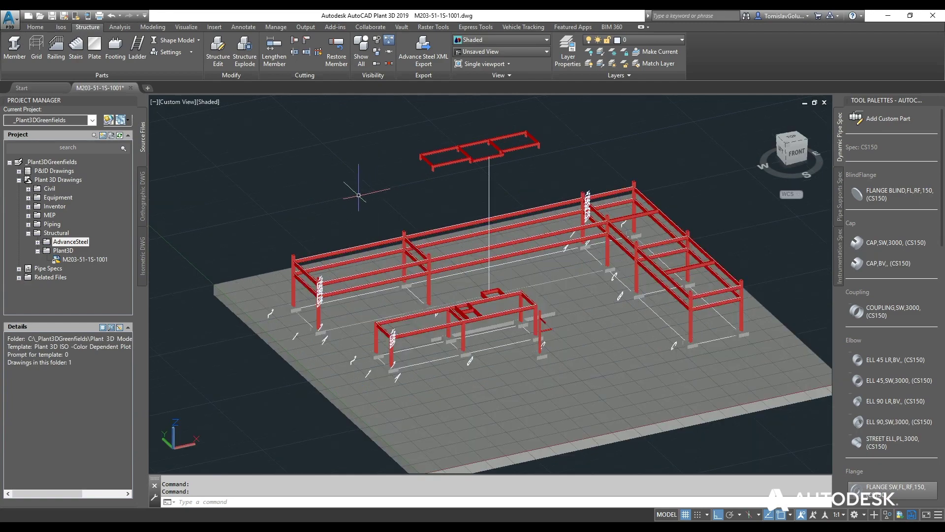
pyautogui.scroll(-2, 359, 195)
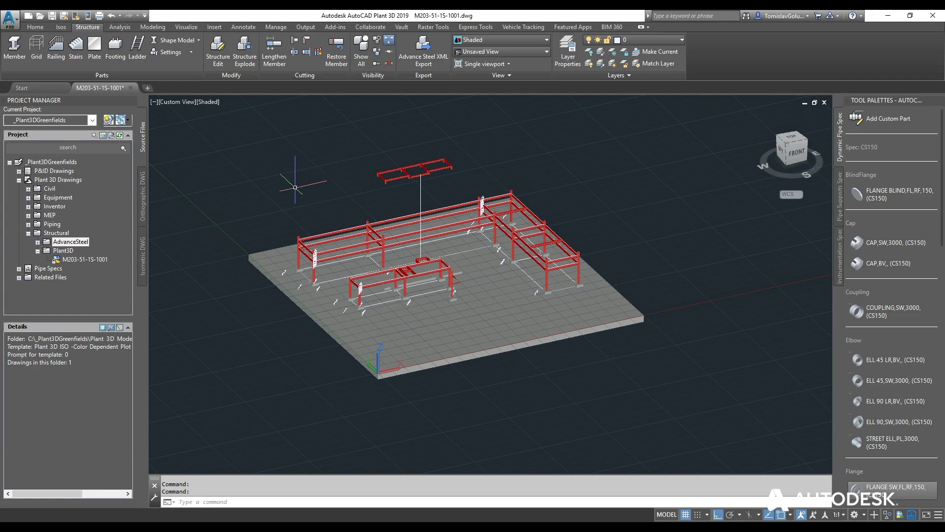
# Open Advance Steel XML Export and set the output file to Desktop\p3d2revit.smlx
pyautogui.click(423, 49)
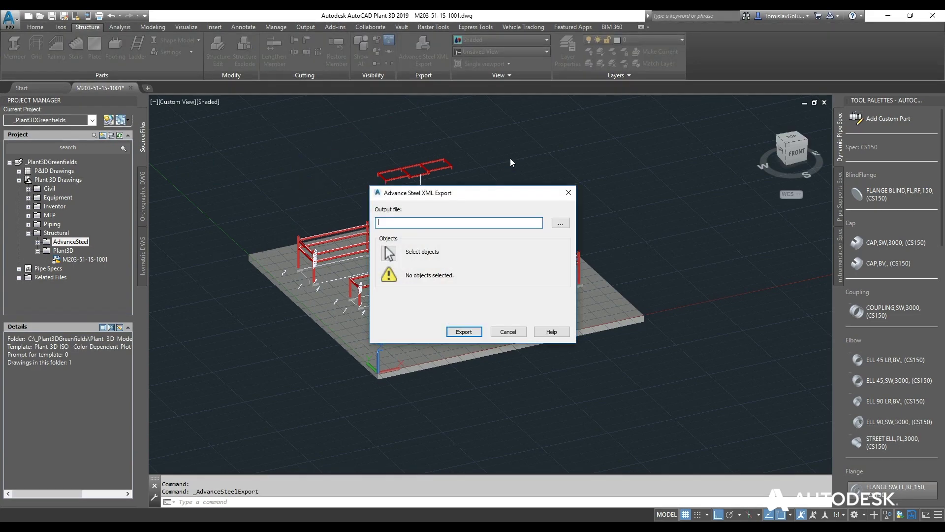
pyautogui.click(560, 222)
pyautogui.doubleClick(450, 262)
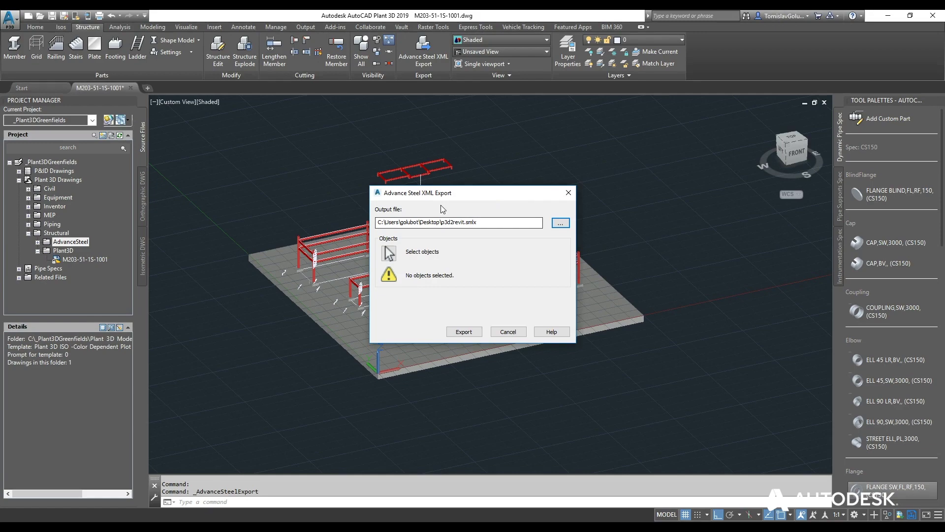
# Window-select all 82 structural members and export them to the SMLX file
pyautogui.click(388, 253)
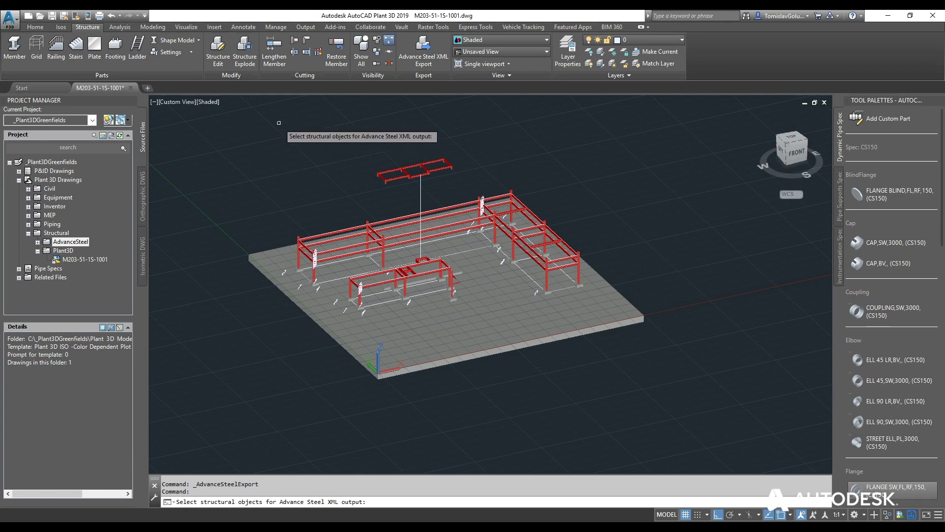
pyautogui.click(275, 121)
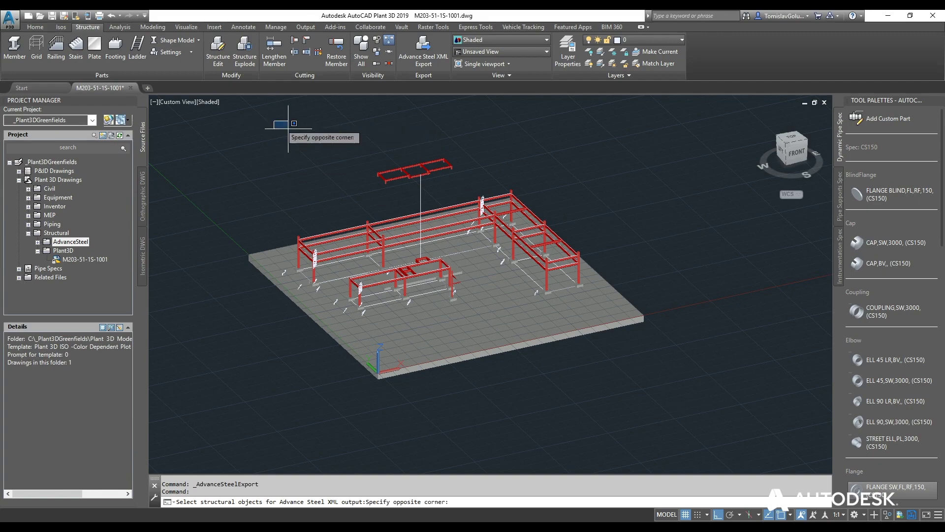
pyautogui.click(600, 344)
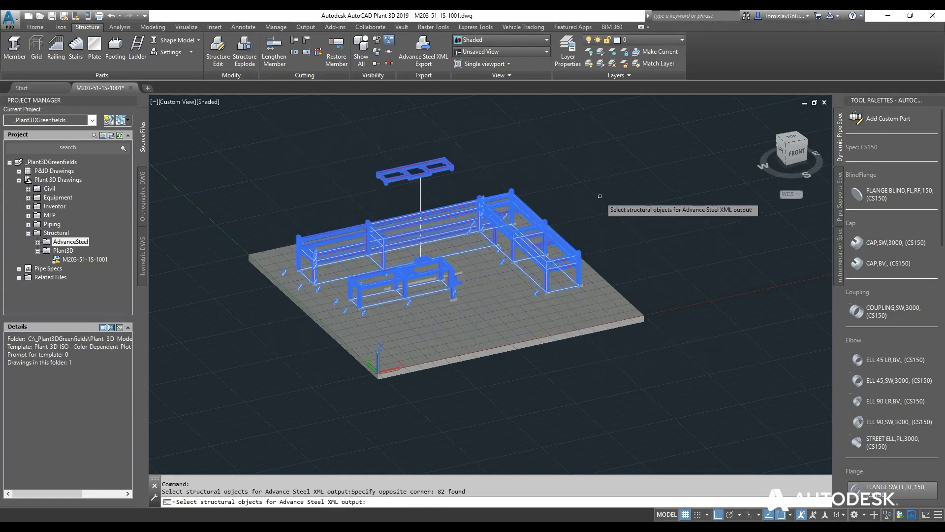
pyautogui.press('Return')
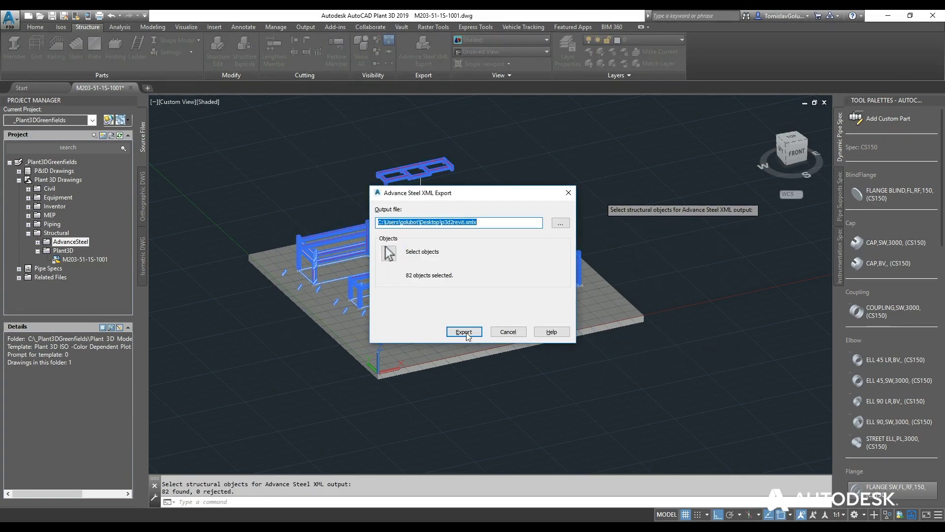
pyautogui.click(478, 331)
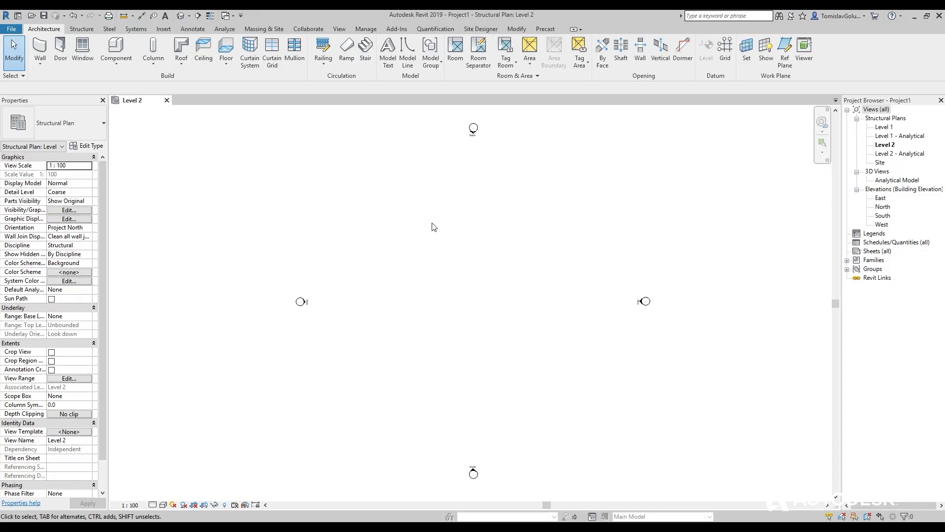
# Open the default 3D view and import Desktop\p3d2revit.smlx through the Advance Steel Extension
pyautogui.click(180, 15)
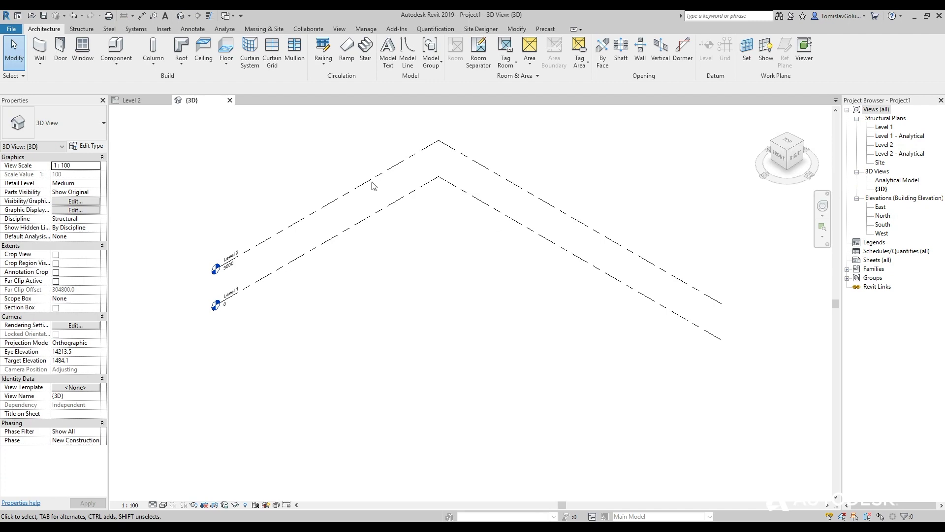
pyautogui.click(400, 30)
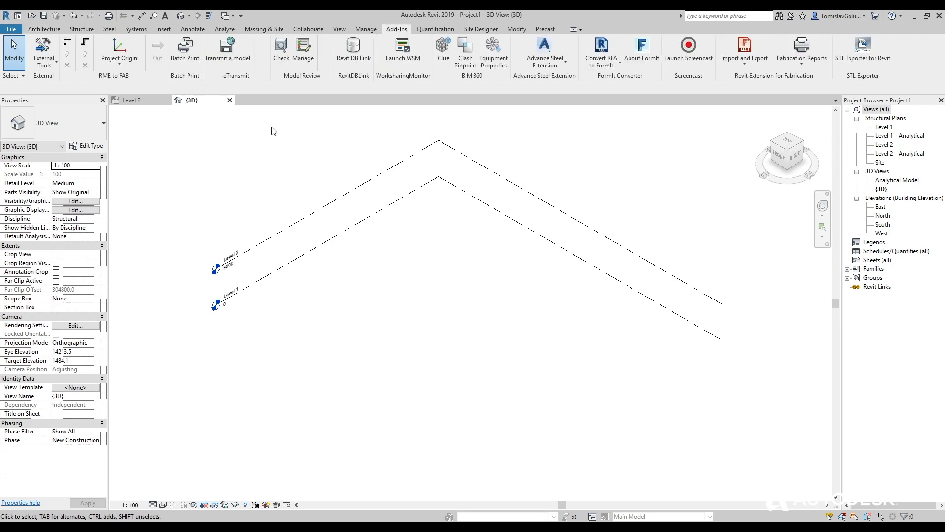
pyautogui.click(545, 58)
pyautogui.click(551, 101)
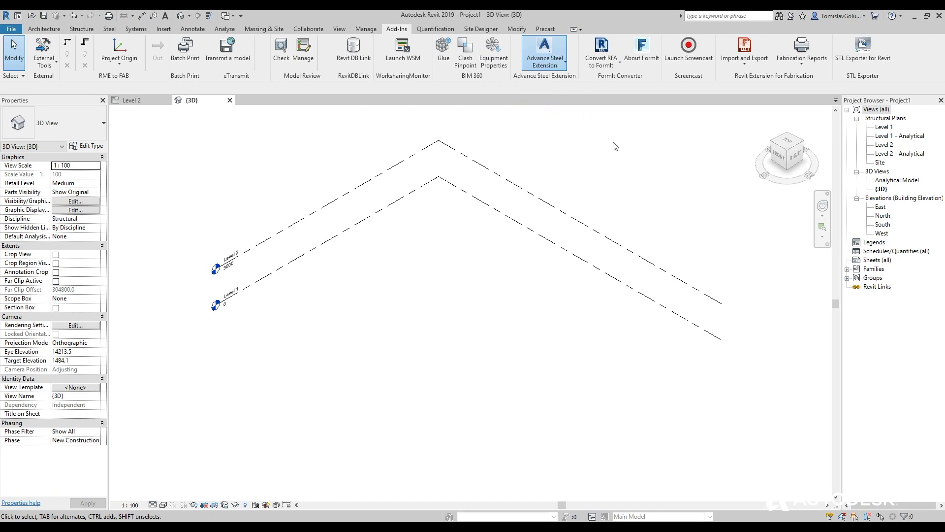
pyautogui.click(558, 335)
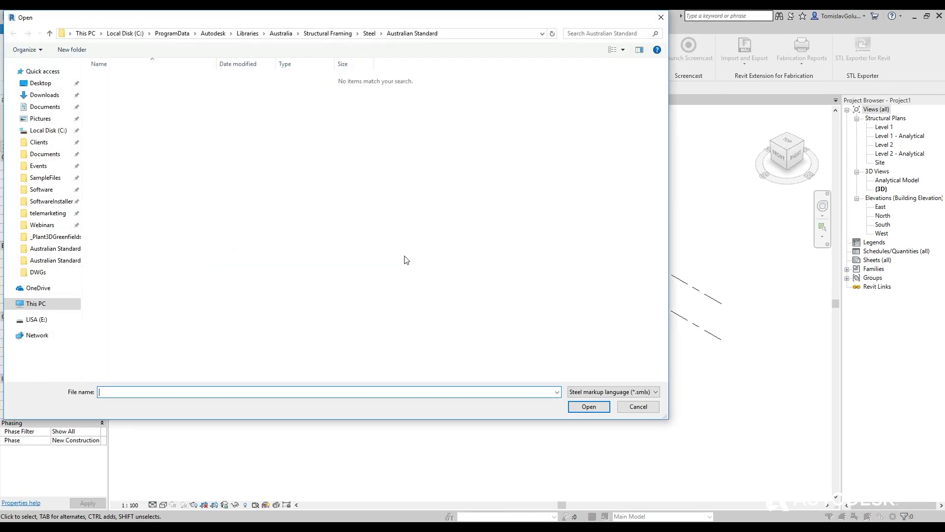
pyautogui.click(41, 83)
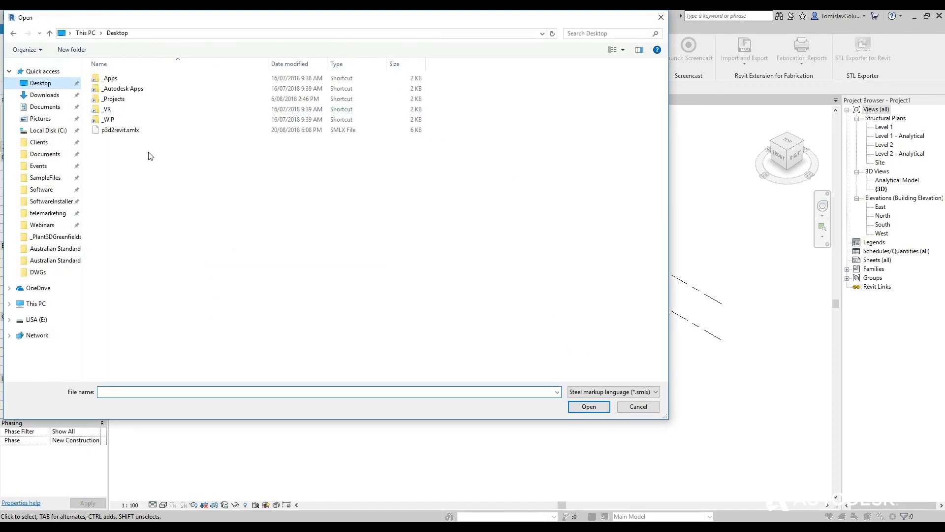
pyautogui.click(130, 131)
pyautogui.doubleClick(130, 131)
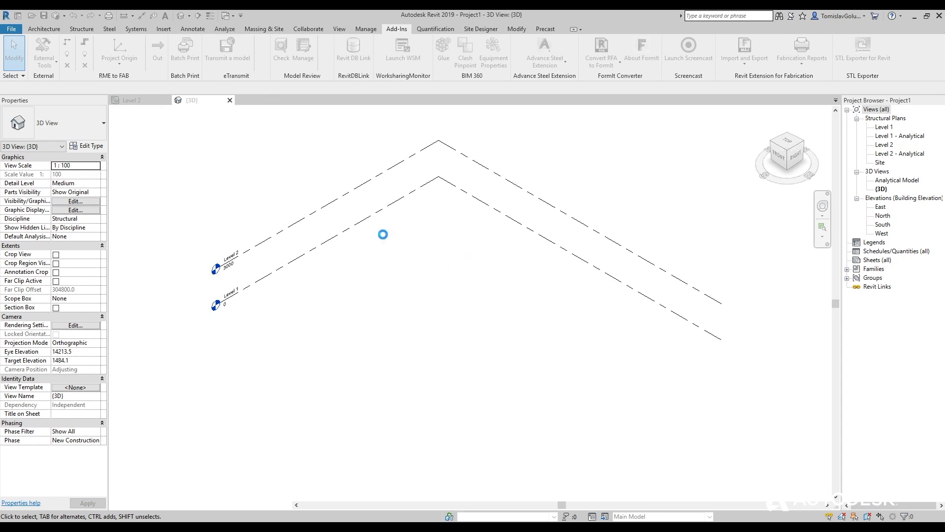
# Hide the analytical model and show the frame at Fine detail in Realistic visual style
pyautogui.scroll(-2, 376, 258)
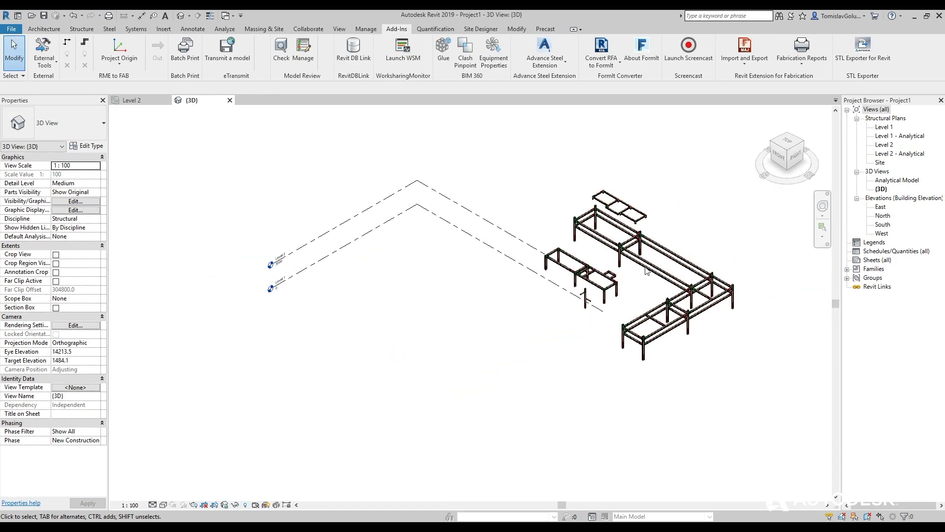
pyautogui.scroll(4, 646, 270)
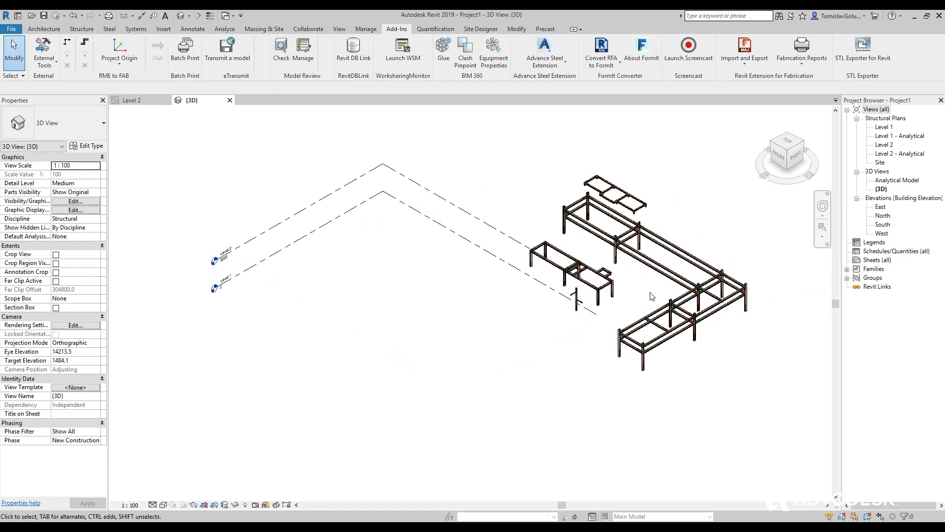
pyautogui.click(266, 504)
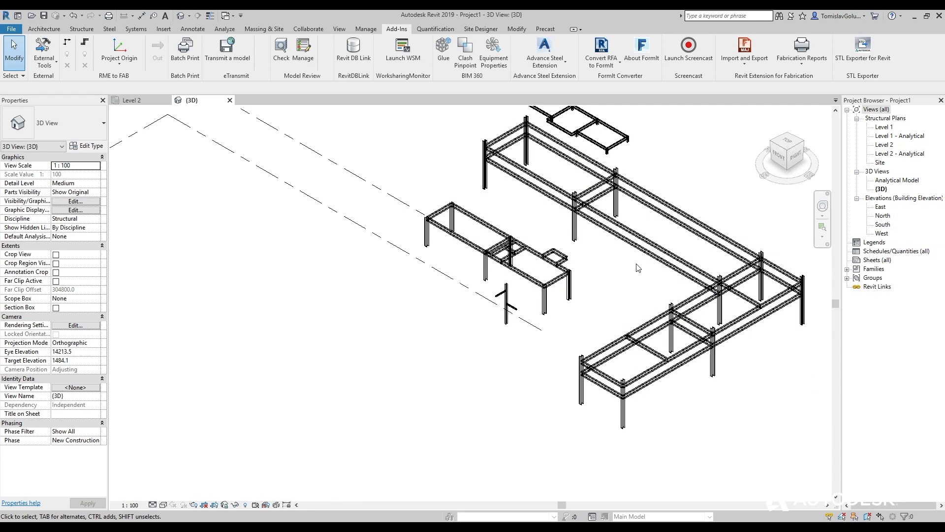
pyautogui.moveTo(638, 268); pyautogui.dragTo(533, 316, button='middle')
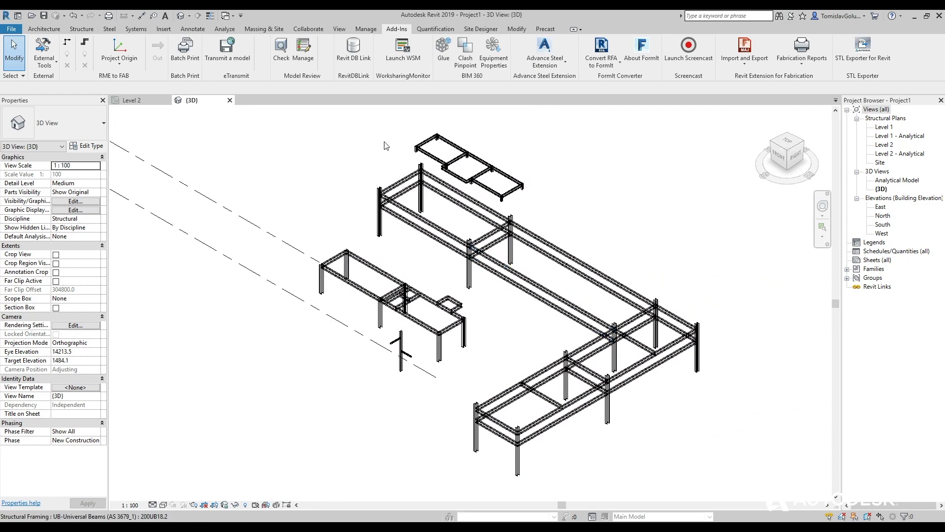
pyautogui.click(152, 504)
pyautogui.click(168, 497)
pyautogui.click(164, 504)
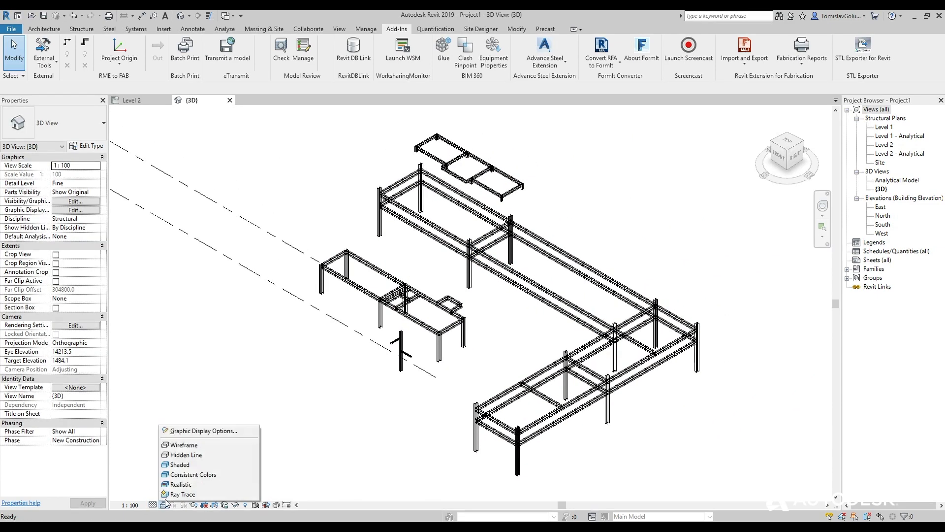
pyautogui.click(175, 484)
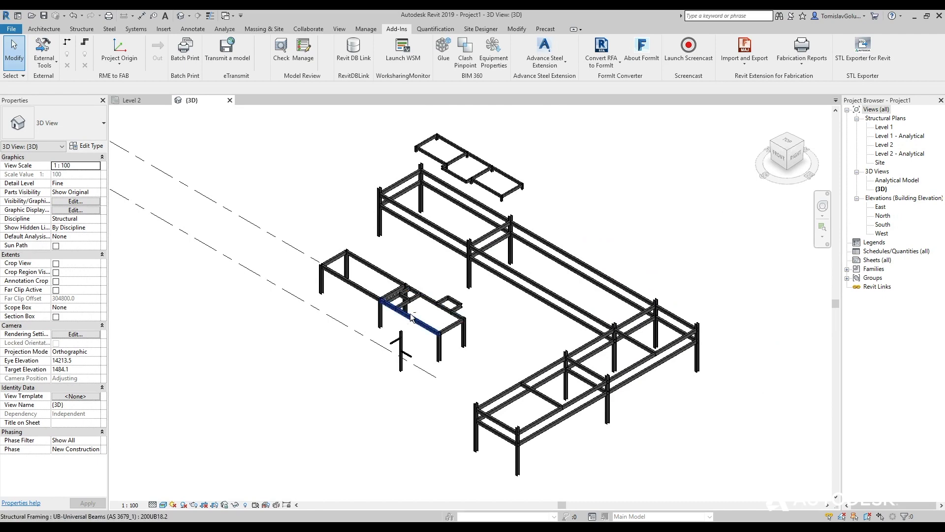
pyautogui.keyDown('shift'); pyautogui.moveTo(411, 316); pyautogui.dragTo(798, 309, button='middle'); pyautogui.keyUp('shift')
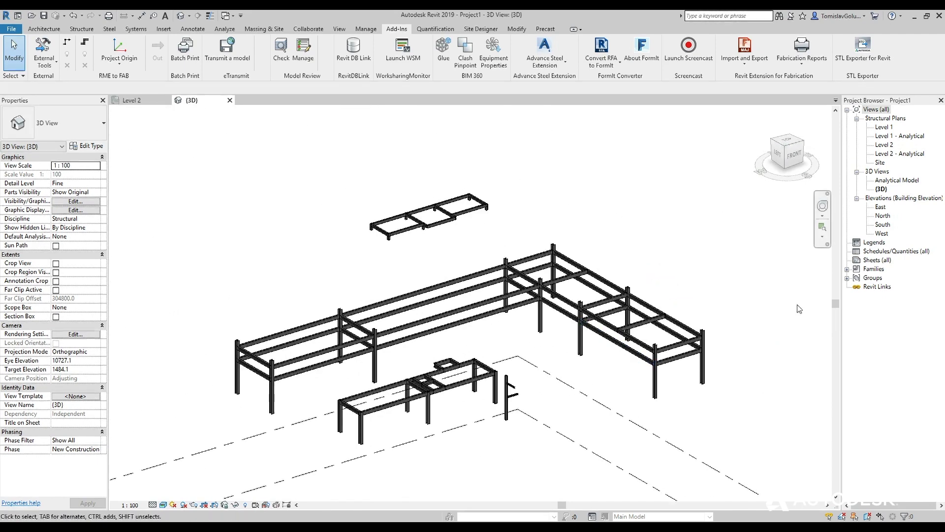
# Expand Families > Structural Framing to list the Universal Beam and Column types
pyautogui.click(847, 269)
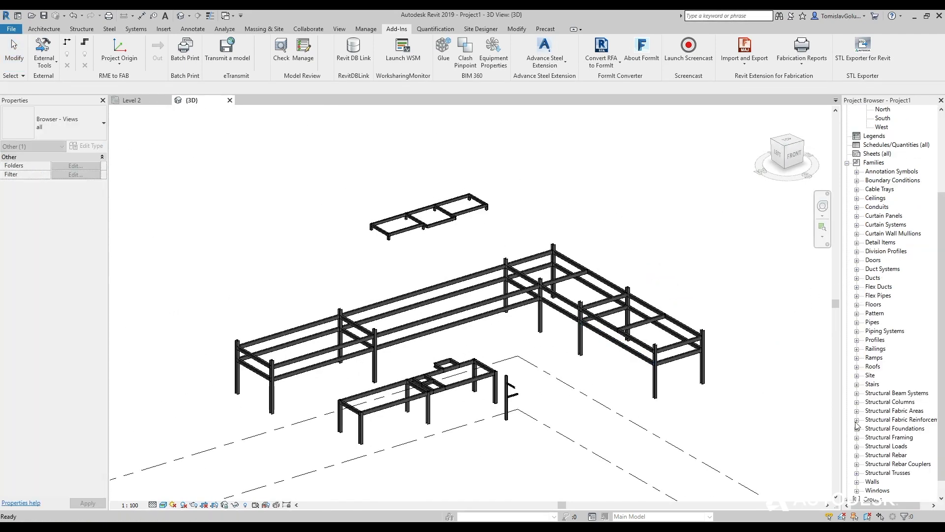
pyautogui.click(857, 437)
pyautogui.scroll(-1, 869, 450)
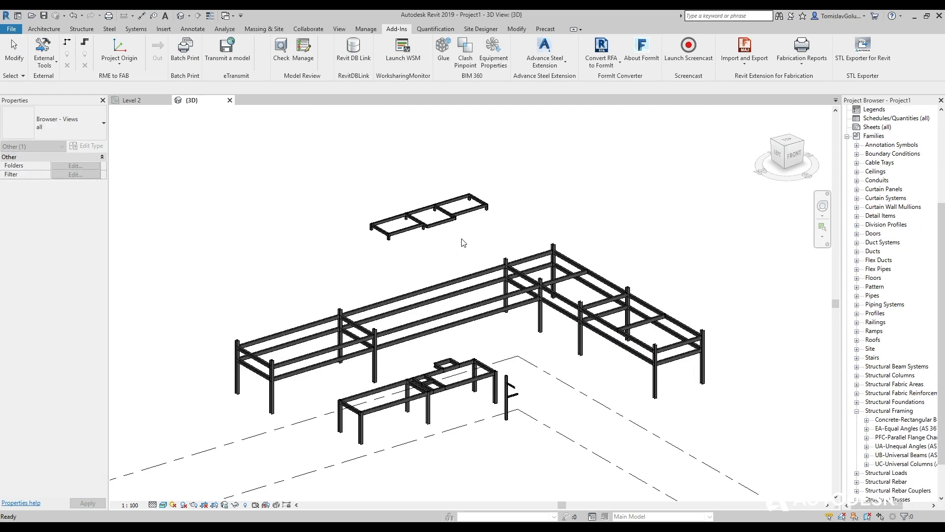
pyautogui.scroll(-2, 495, 254)
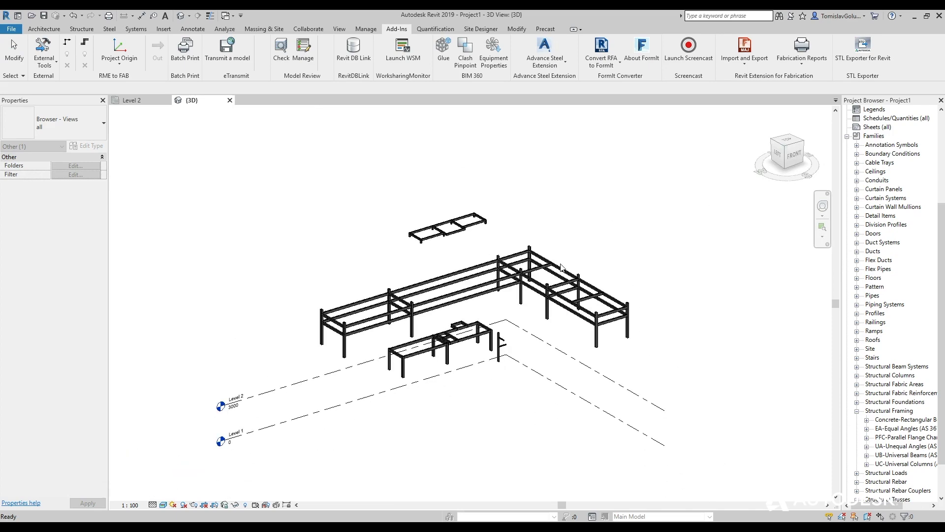
# View the frame from the front, then from top-front-right and top-left-front angles
pyautogui.click(793, 158)
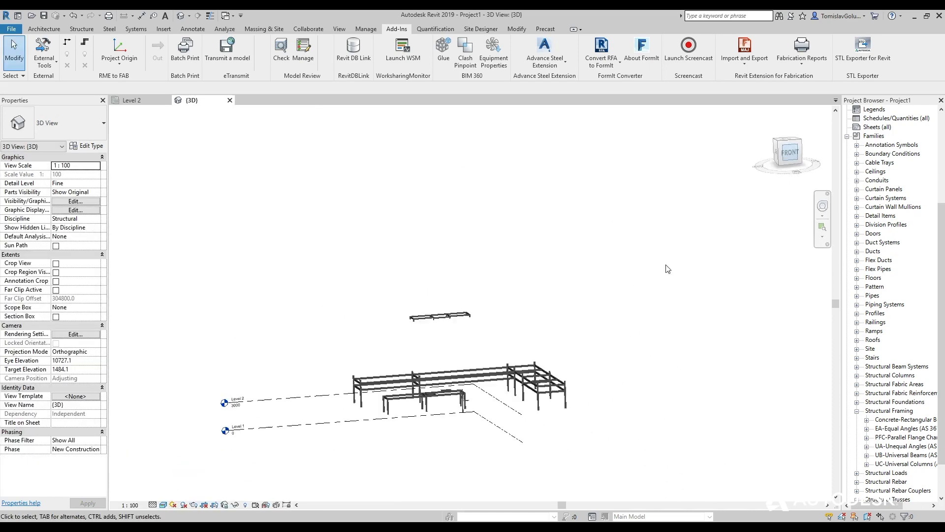
pyautogui.scroll(3, 532, 344)
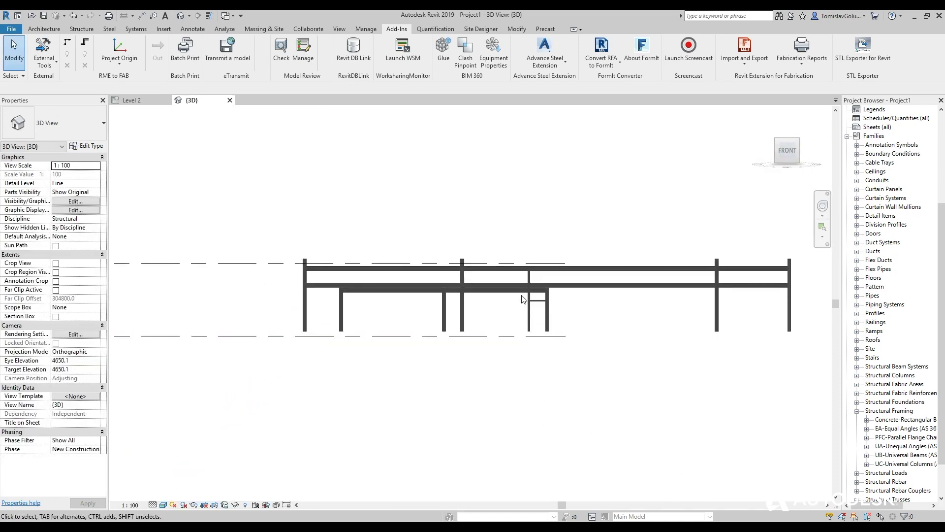
pyautogui.scroll(-1, 528, 295)
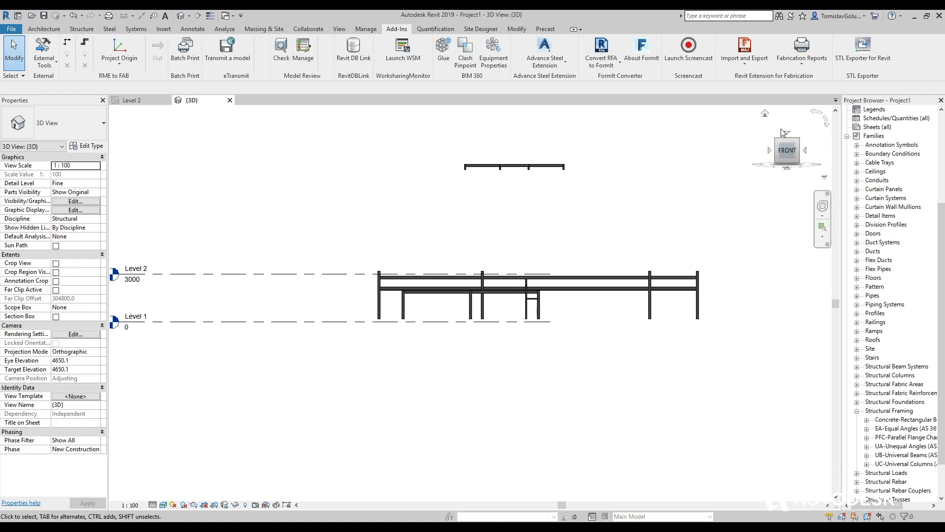
pyautogui.click(799, 138)
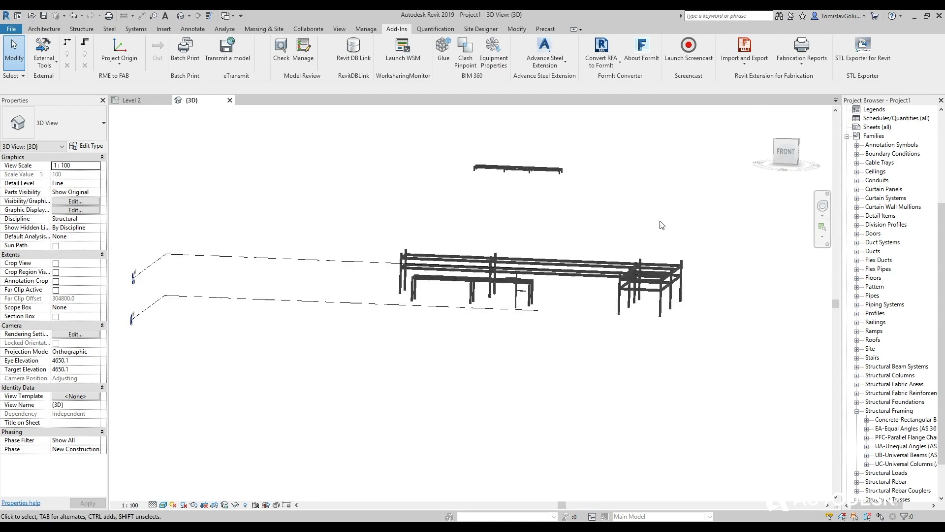
pyautogui.keyDown('shift'); pyautogui.moveTo(414, 315); pyautogui.dragTo(487, 219, button='middle'); pyautogui.keyUp('shift')
pyautogui.click(109, 28)
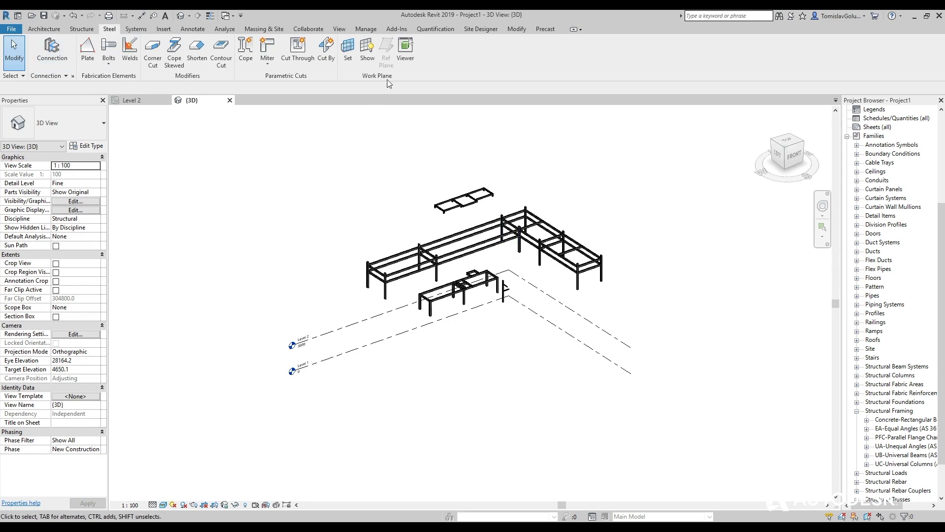
pyautogui.click(396, 28)
pyautogui.click(546, 64)
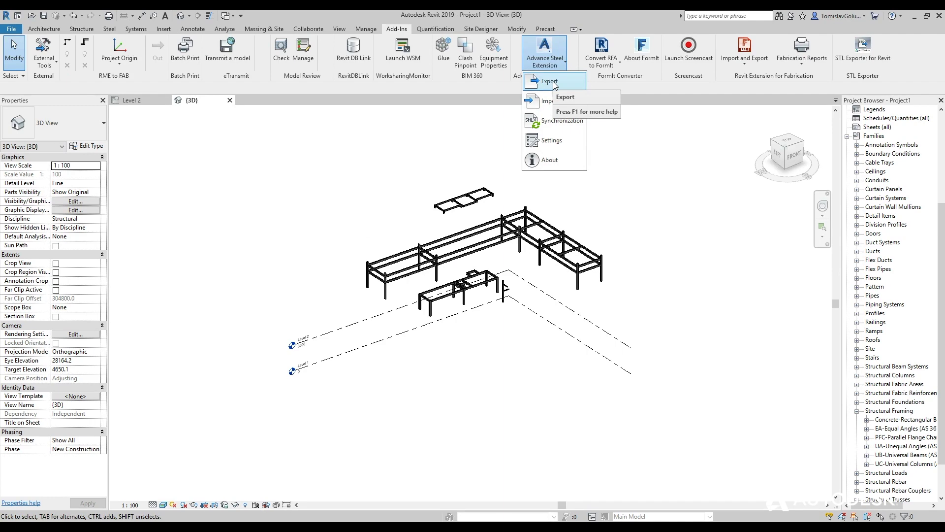
pyautogui.click(657, 270)
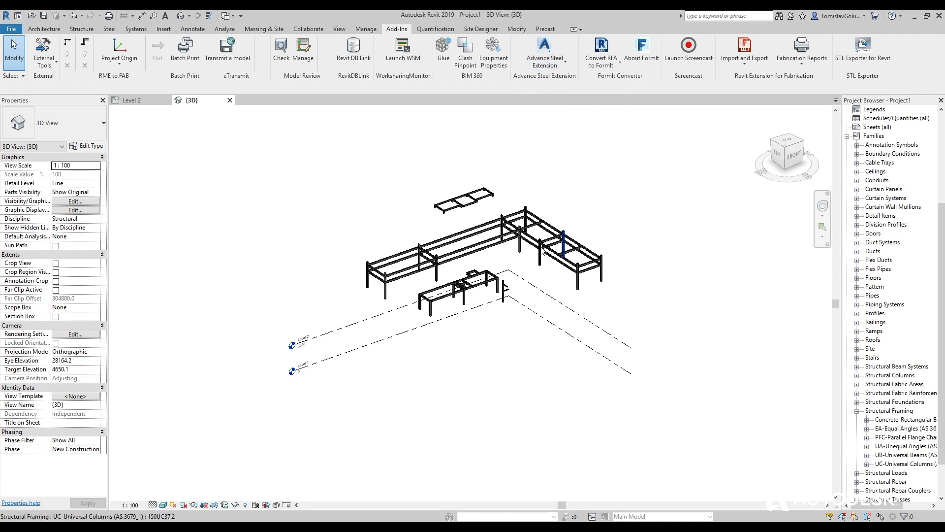
pyautogui.scroll(5, 504, 237)
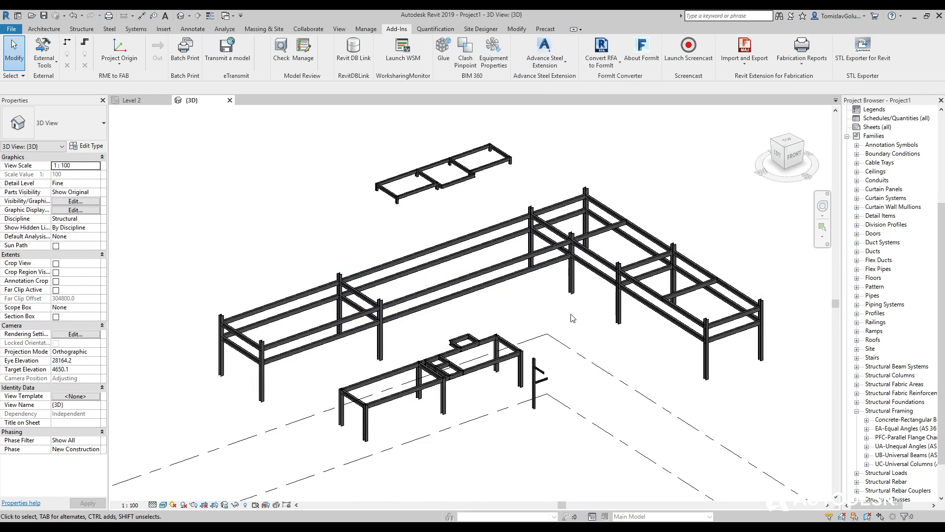